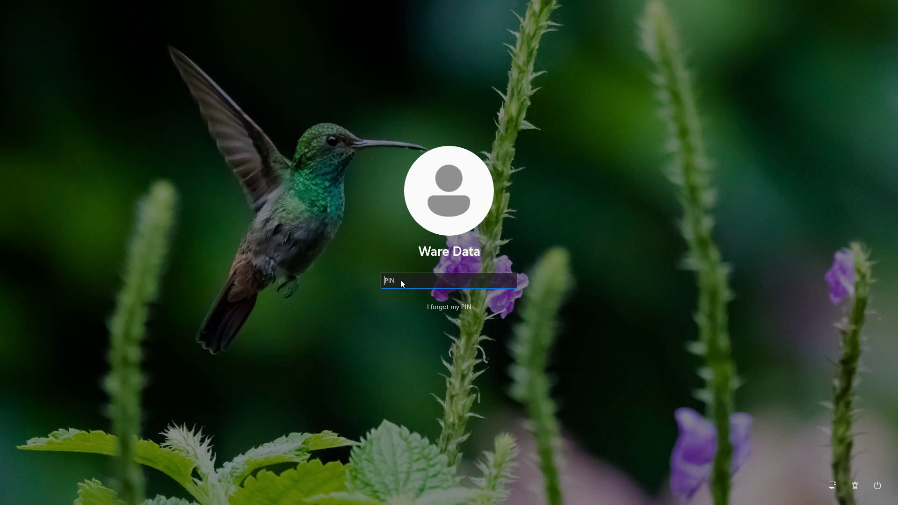
# - Sign in to Windows with the account PIN and open Settings
pyautogui.write('****')
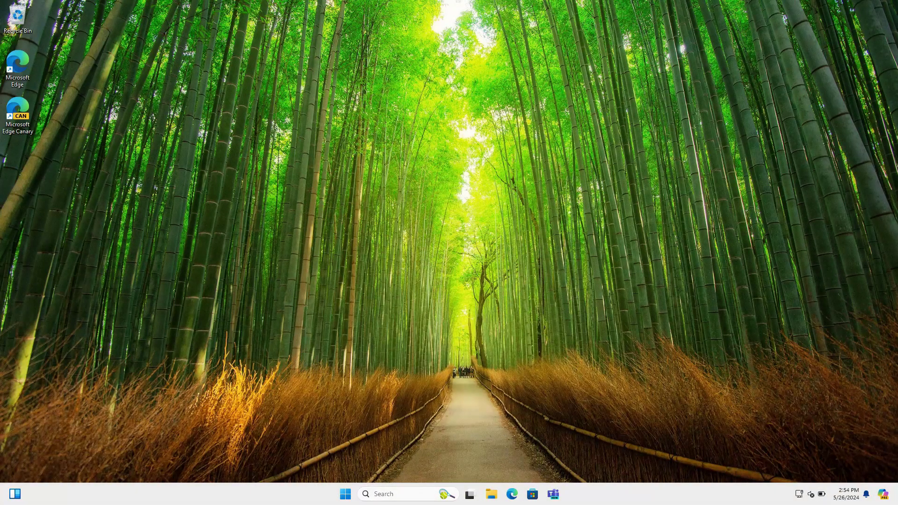
pyautogui.click(347, 494)
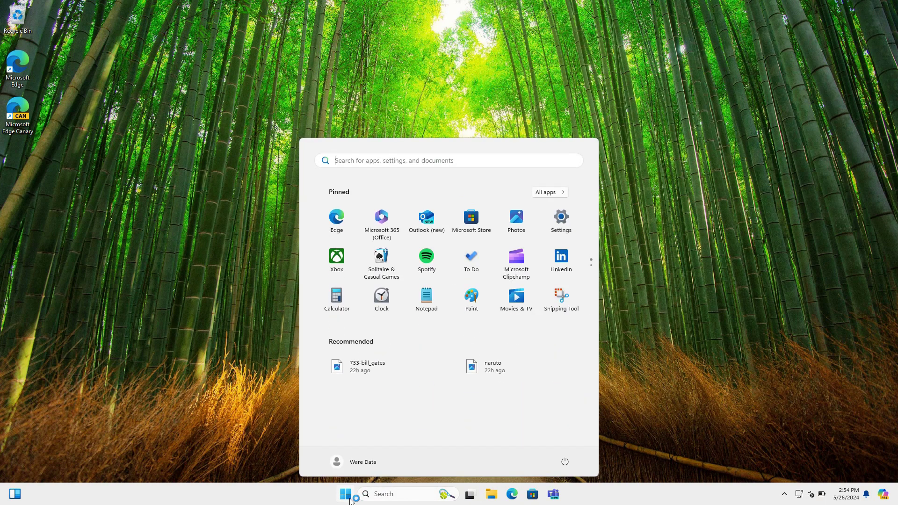
pyautogui.click(561, 219)
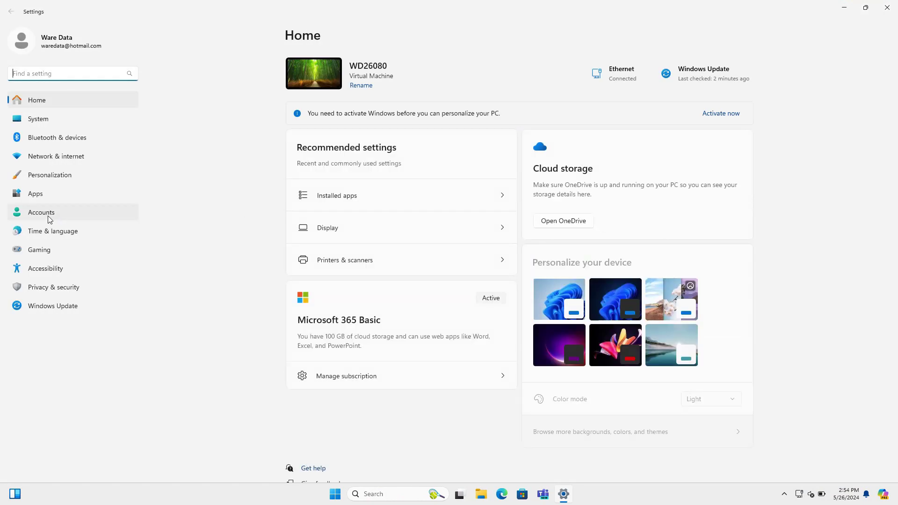
# - In the account's sign-in options, turn off allowing only Windows Hello sign-in for Microsoft accounts on this device
pyautogui.click(49, 218)
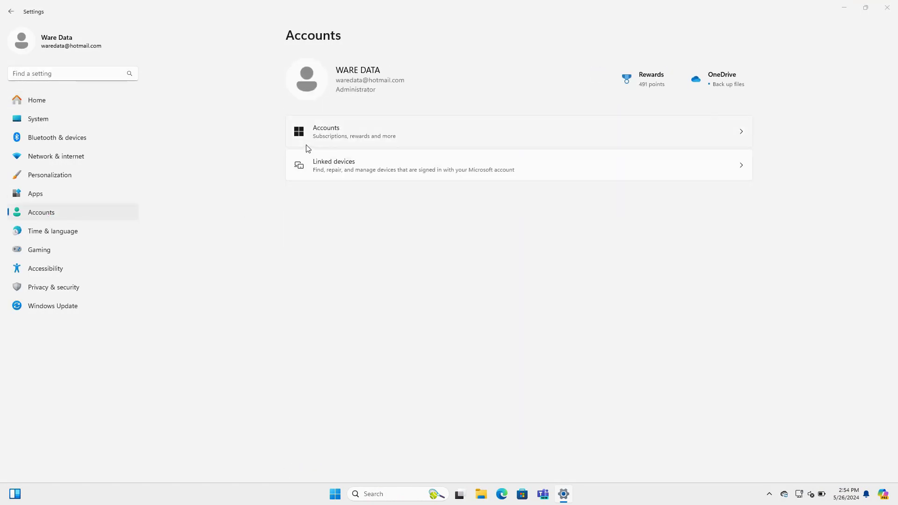
pyautogui.click(350, 136)
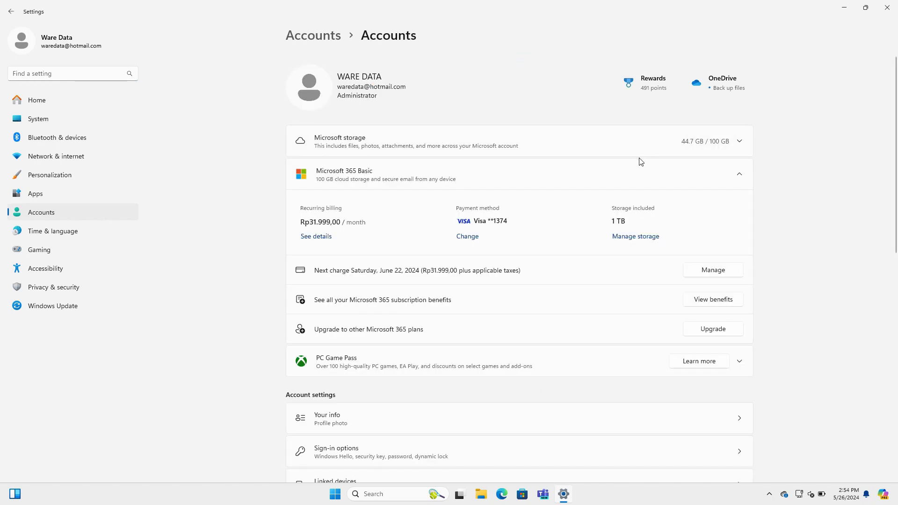
pyautogui.scroll(-5, 636, 169)
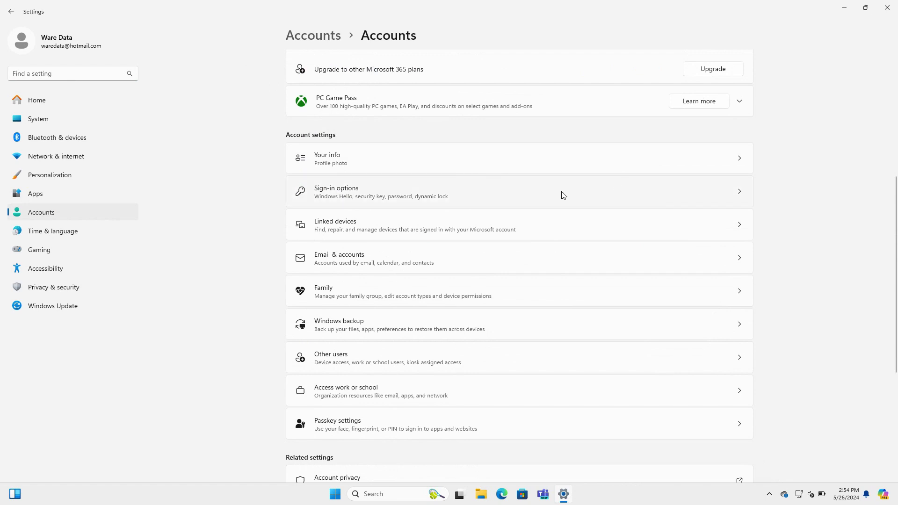
pyautogui.click(549, 202)
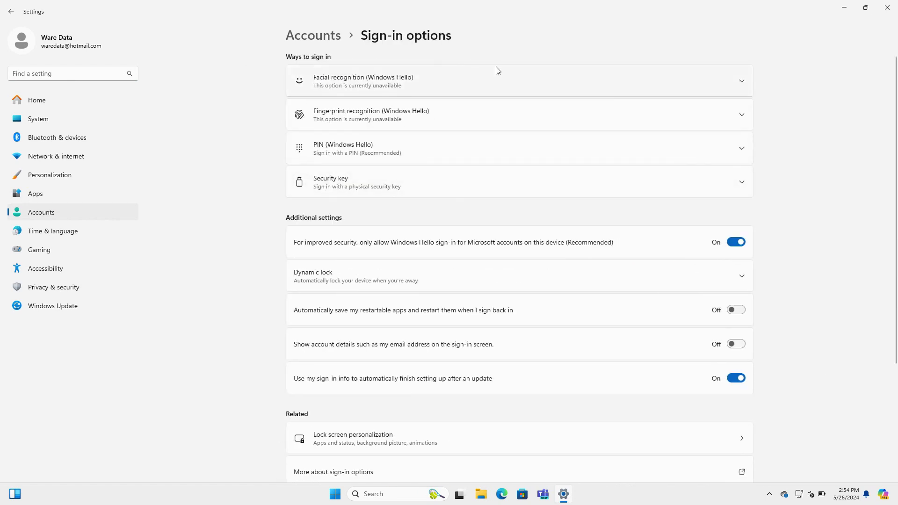
pyautogui.click(425, 158)
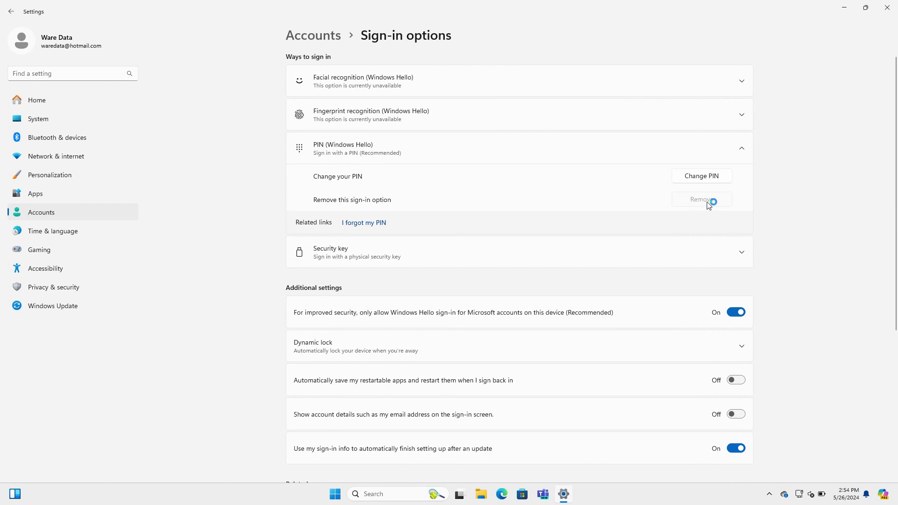
pyautogui.click(734, 317)
# - Return to the main Accounts page and reopen Sign-in options to refresh the available sign-in methods
pyautogui.click(330, 38)
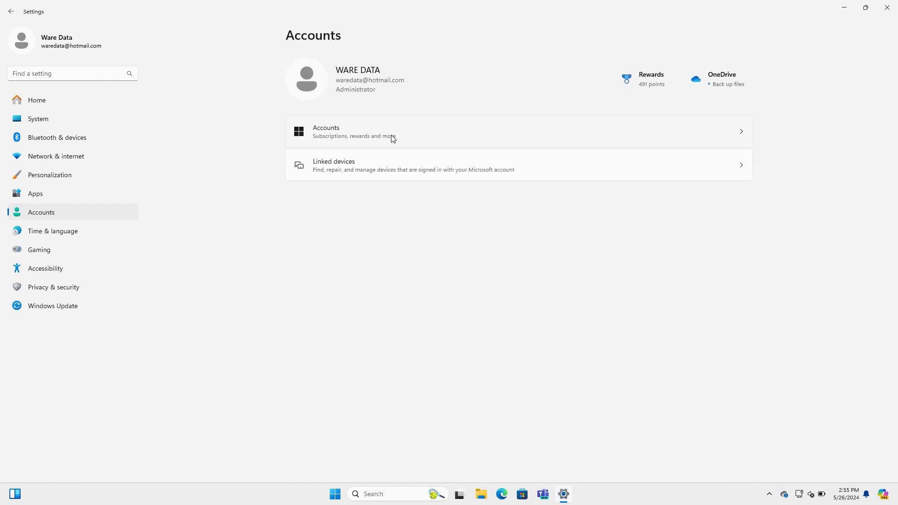
pyautogui.click(393, 138)
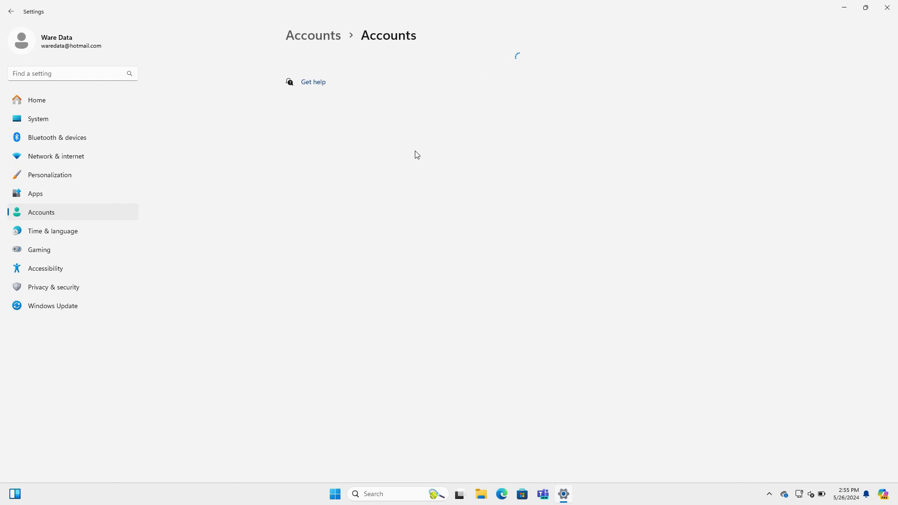
pyautogui.scroll(-5, 435, 248)
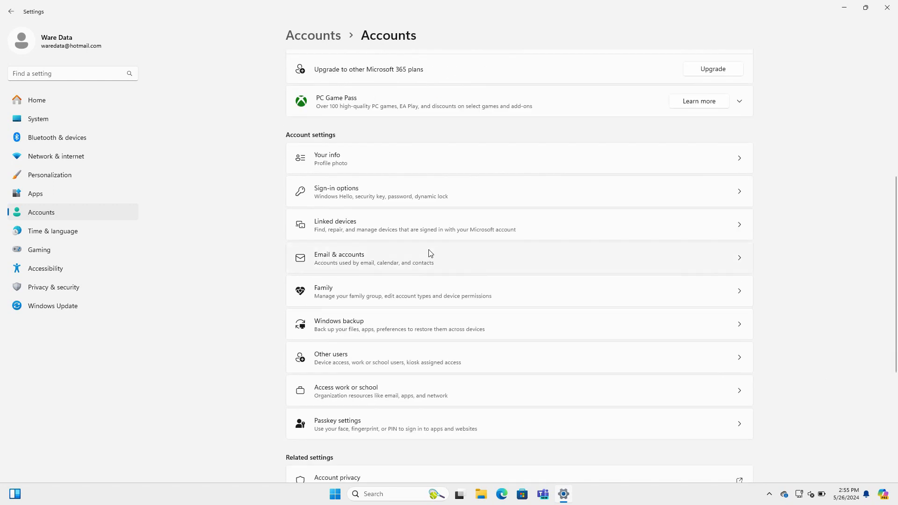
pyautogui.click(364, 201)
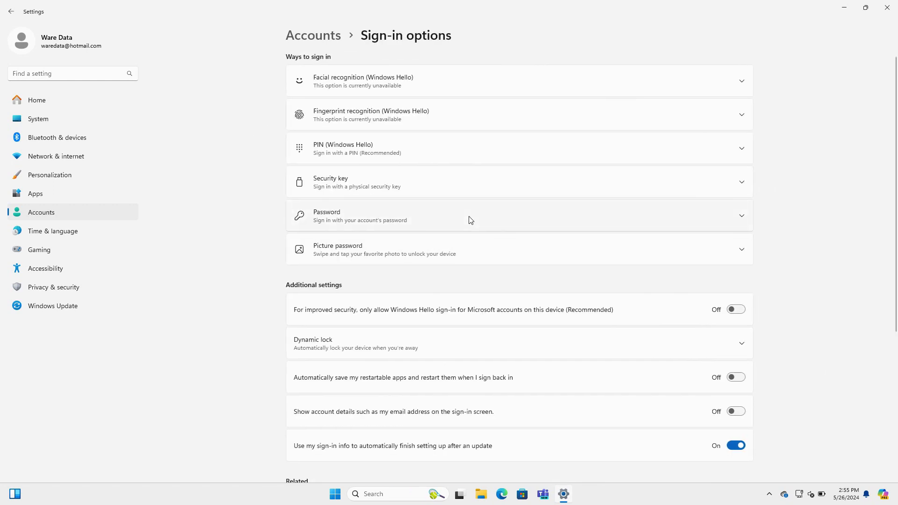
# - Remove the Windows Hello PIN sign-in option and verify the removal with the account password
pyautogui.click(445, 159)
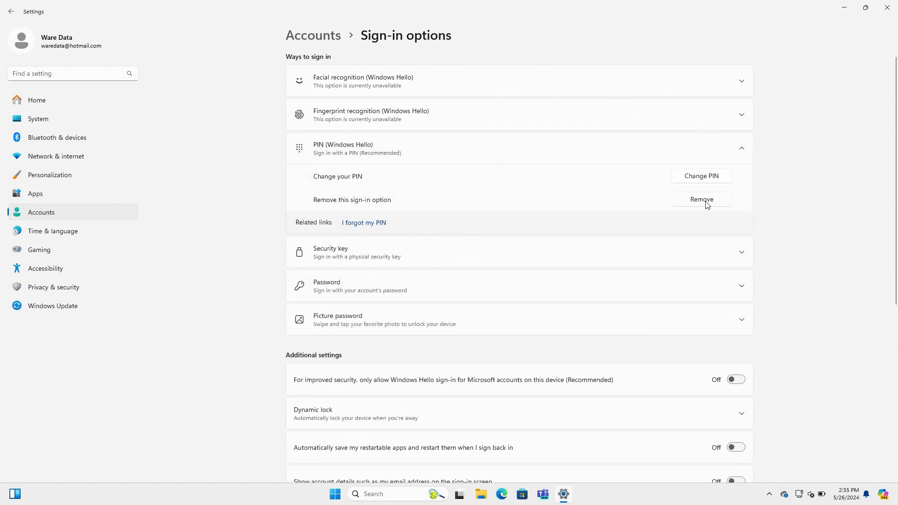
pyautogui.click(707, 203)
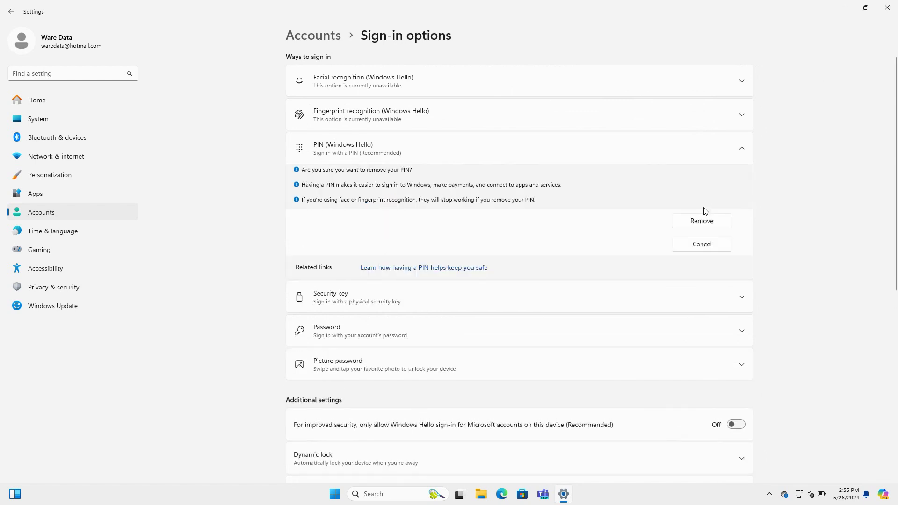
pyautogui.click(702, 225)
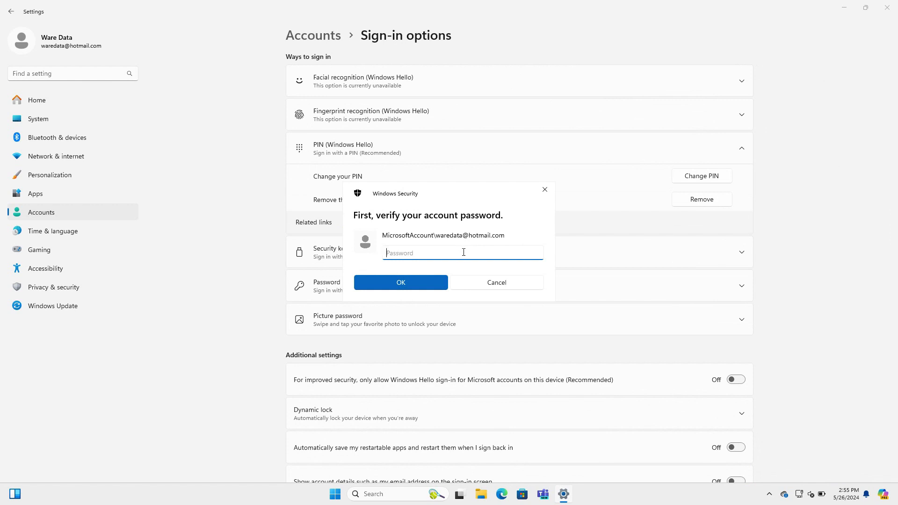
pyautogui.write('*********')
pyautogui.click(426, 282)
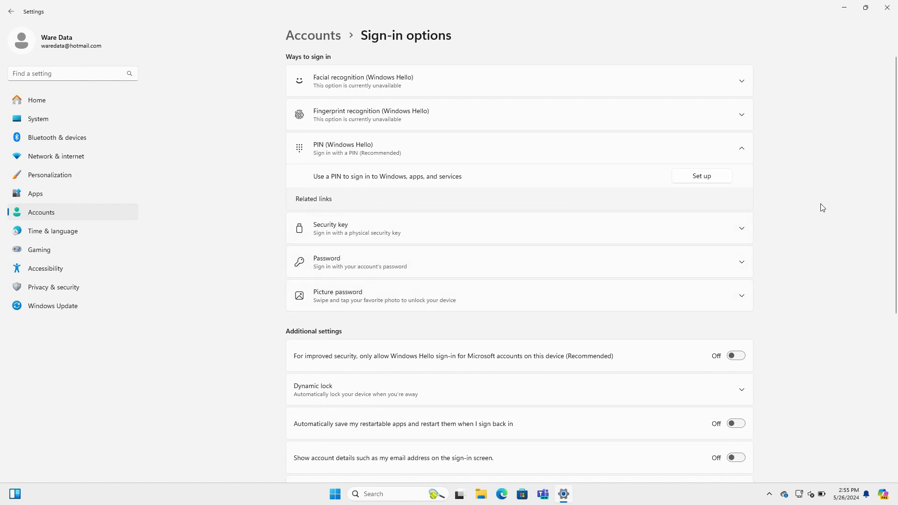
# - Close Settings and sign out of the current Windows account
pyautogui.click(887, 7)
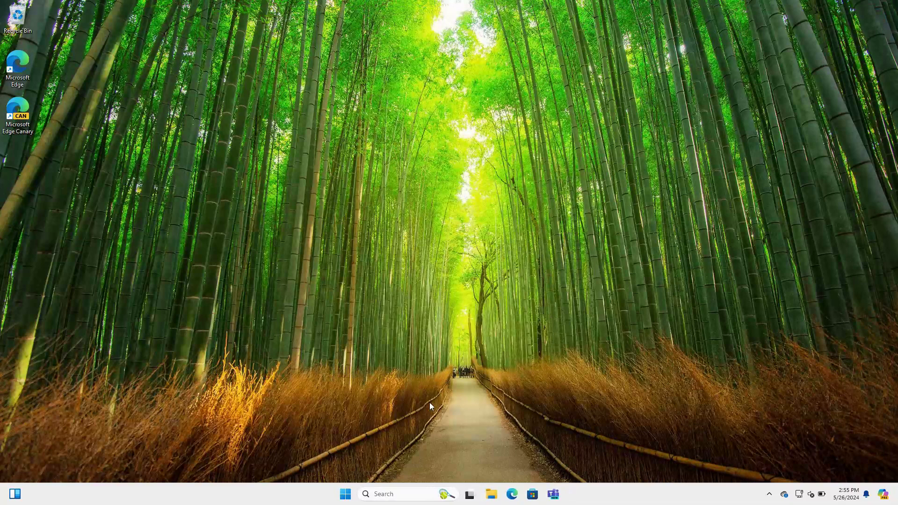
pyautogui.click(345, 494)
pyautogui.click(348, 465)
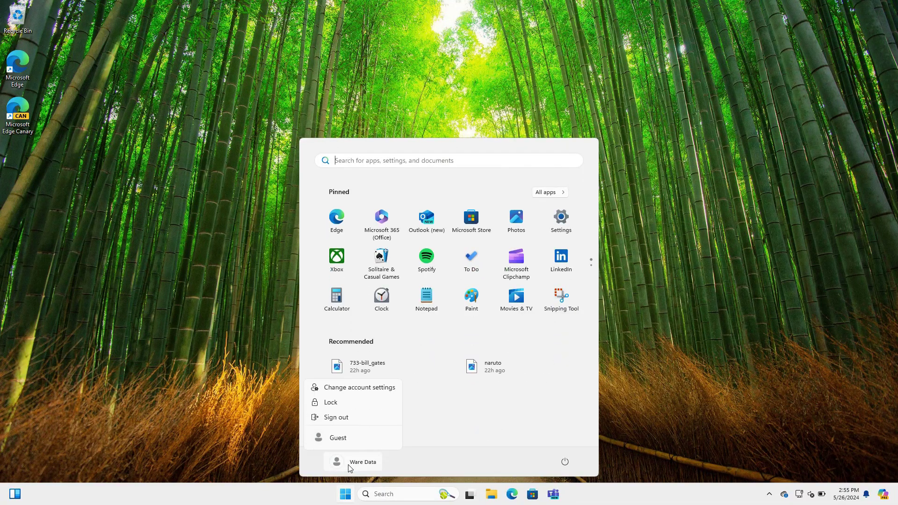
pyautogui.click(343, 421)
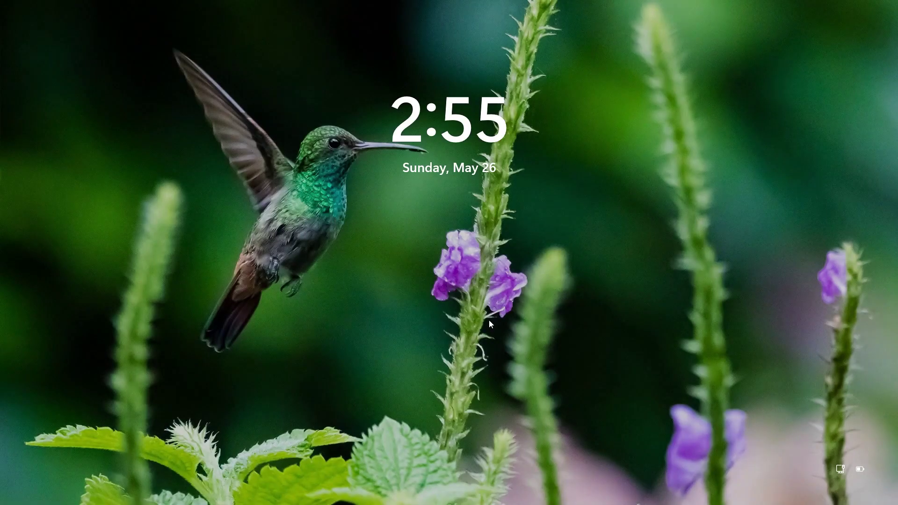
# - Dismiss the lock screen and sign back in to Windows with the account password
pyautogui.click(497, 282)
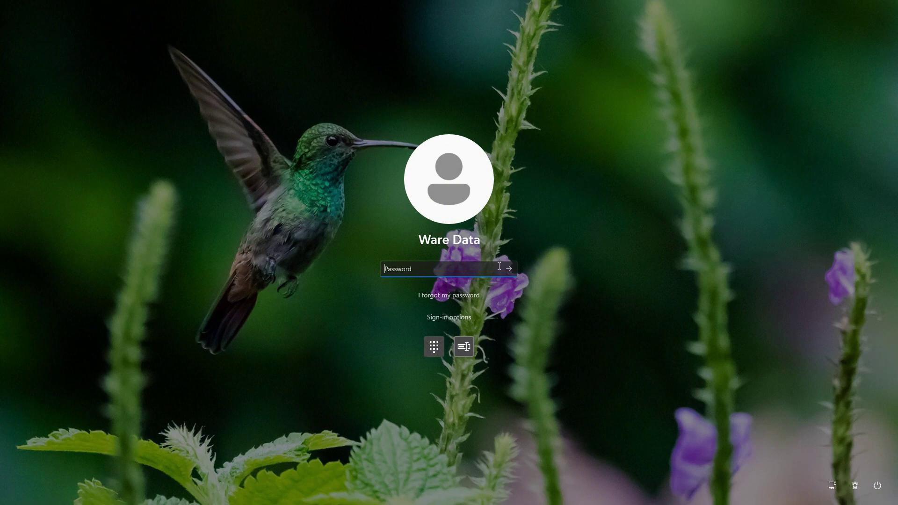
pyautogui.click(461, 322)
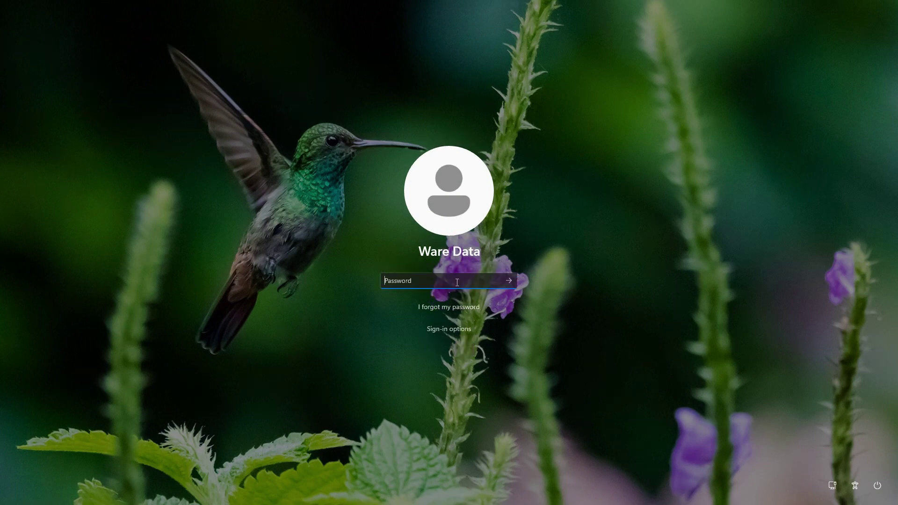
pyautogui.click(457, 282)
pyautogui.write('•••••••')
pyautogui.press('Return')
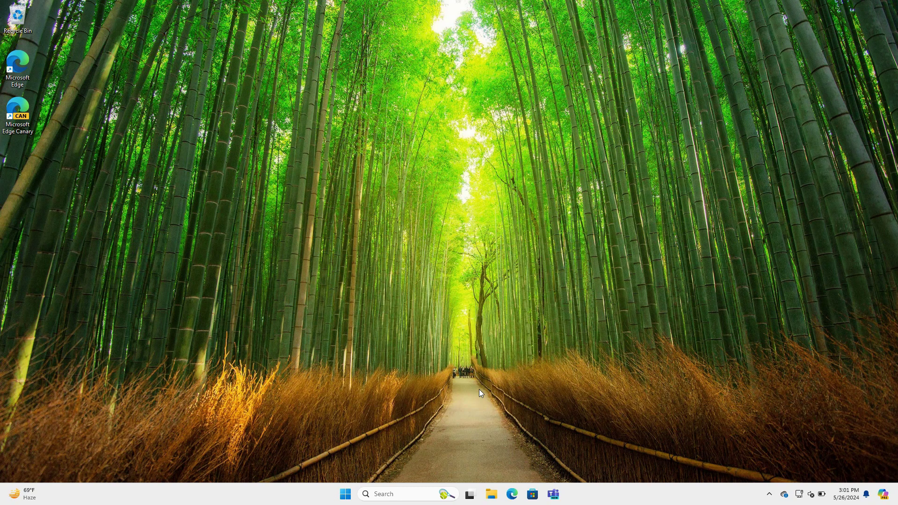
# - Run netplwiz to open the User Accounts dialog
pyautogui.press('super+r')
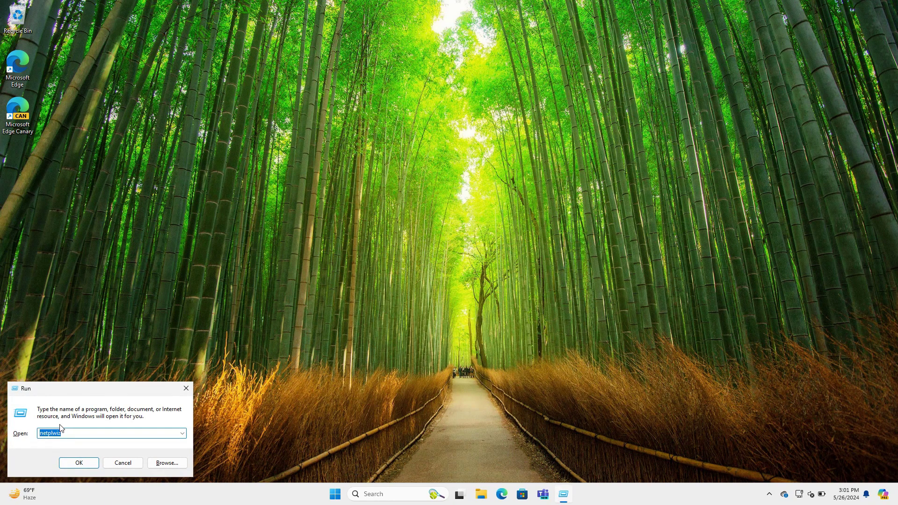
pyautogui.click(72, 434)
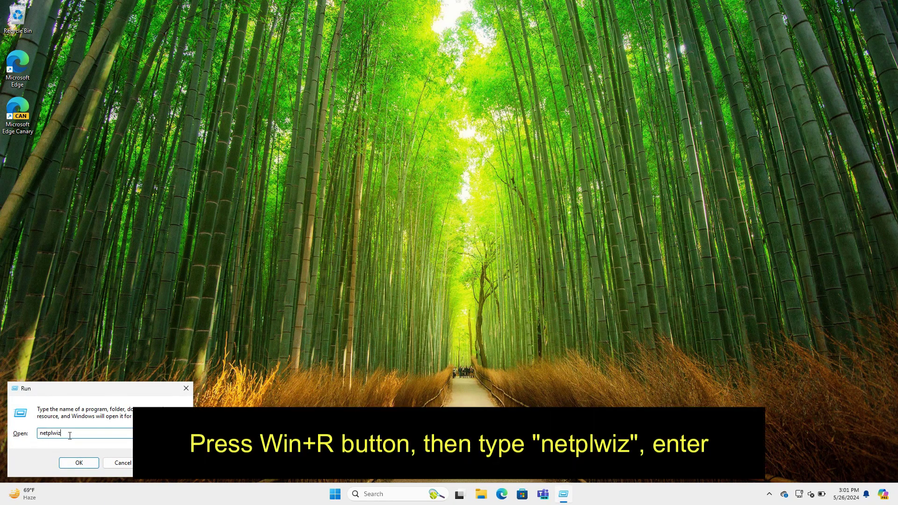
pyautogui.click(78, 462)
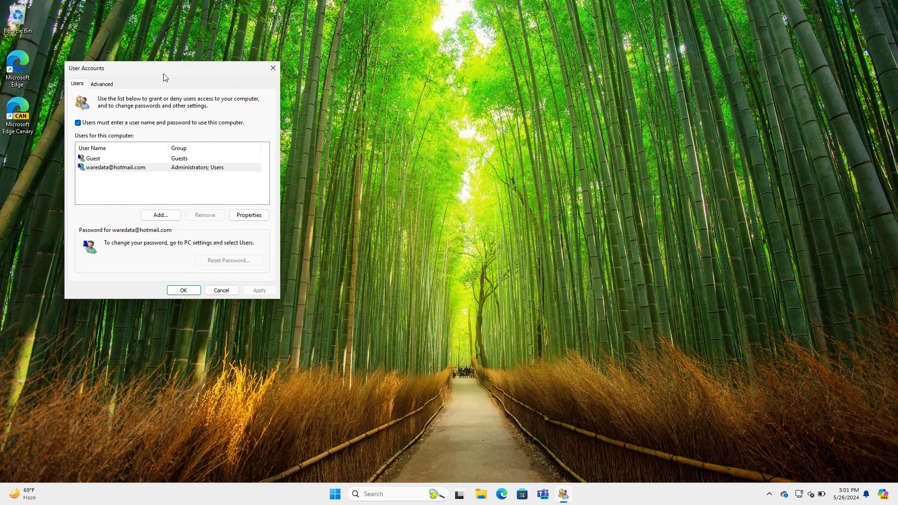
pyautogui.moveTo(164, 74); pyautogui.dragTo(407, 88)
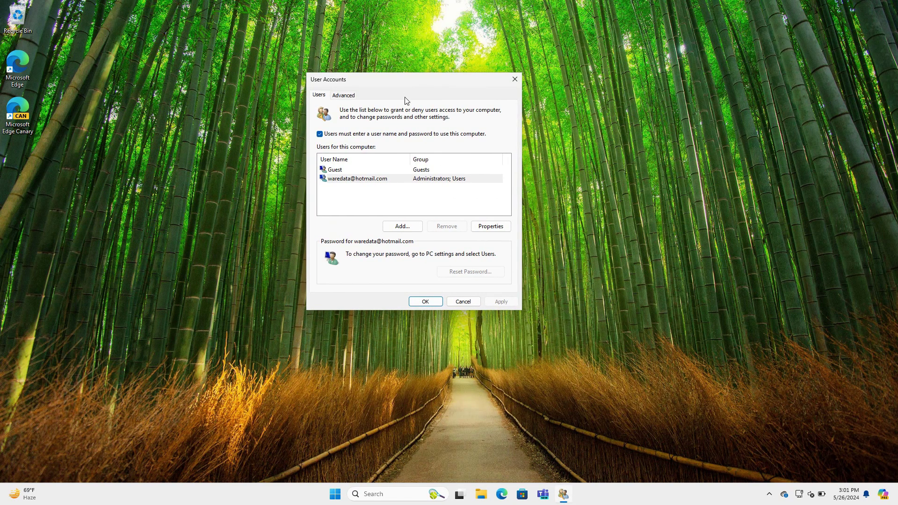
# - For the administrator account, turn off the requirement to enter a user name and password, and apply the change
pyautogui.click(375, 182)
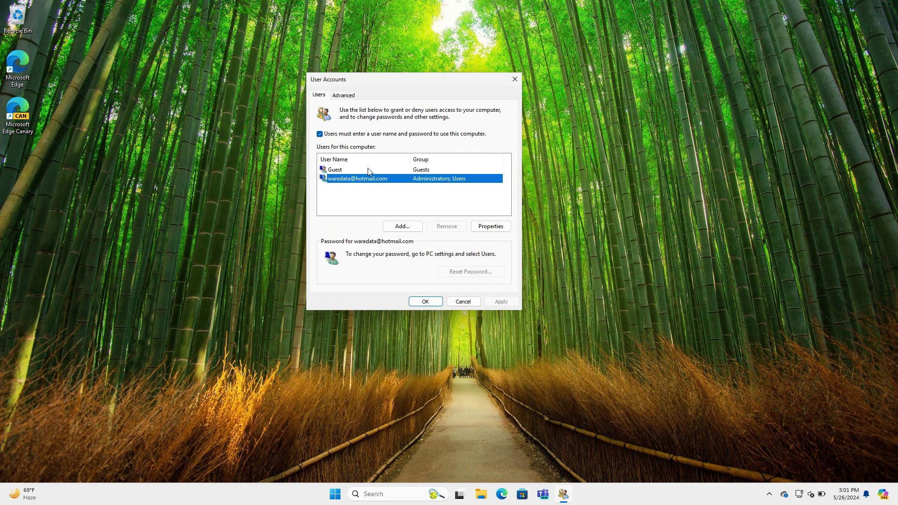
pyautogui.click(320, 134)
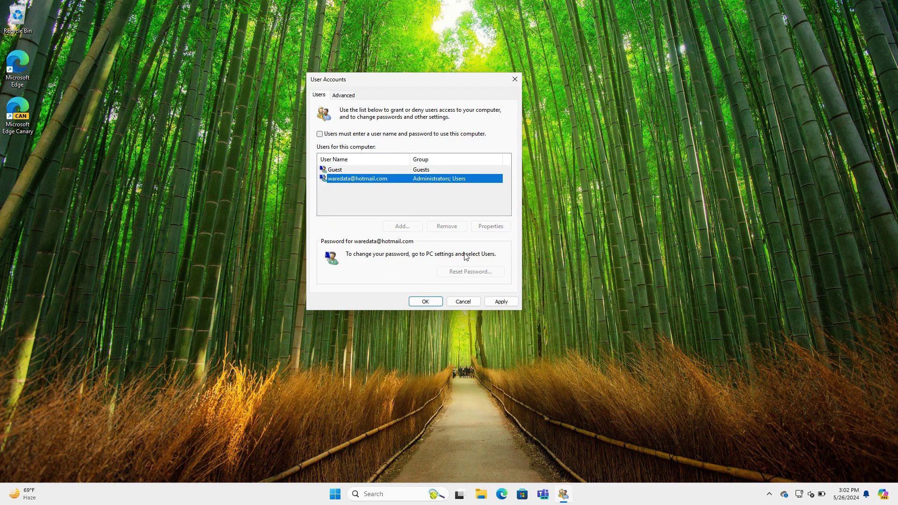
pyautogui.click(501, 302)
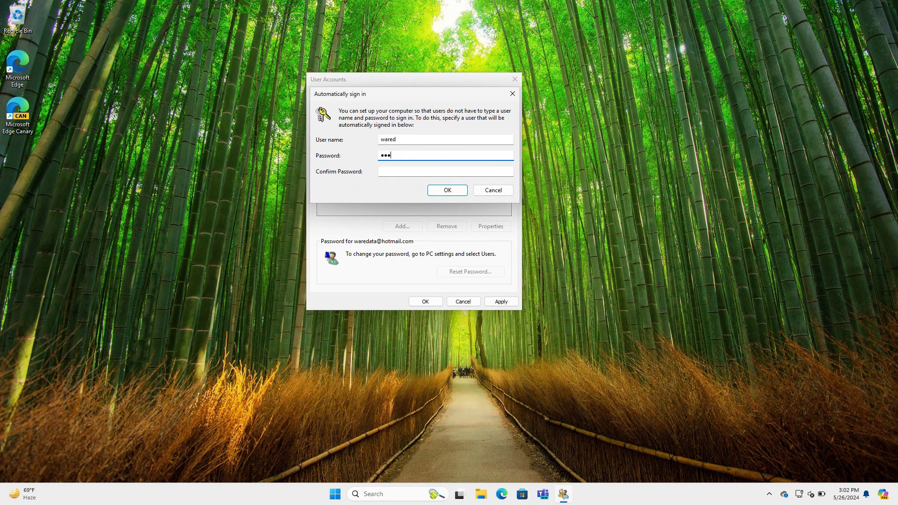
# - Enter and confirm the account password for automatic sign-in, and accept the User Accounts settings
pyautogui.press('Tab')
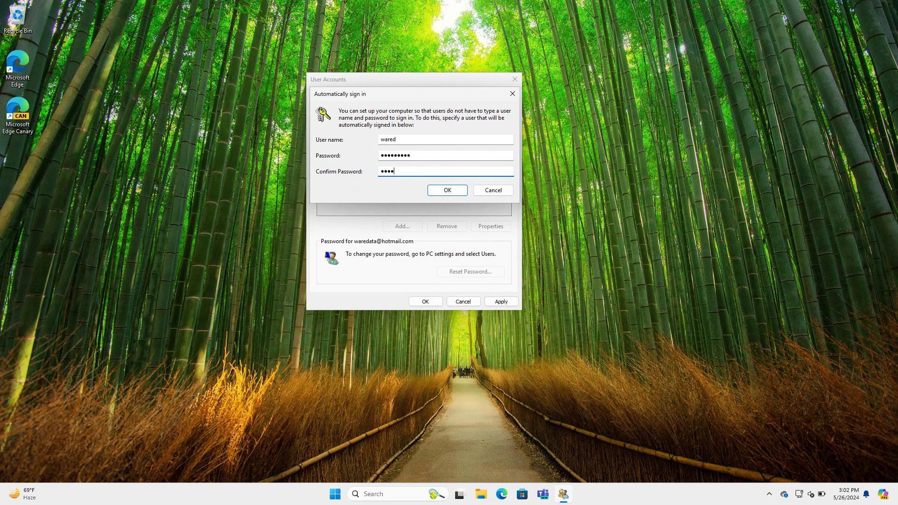
pyautogui.write('••')
pyautogui.click(447, 192)
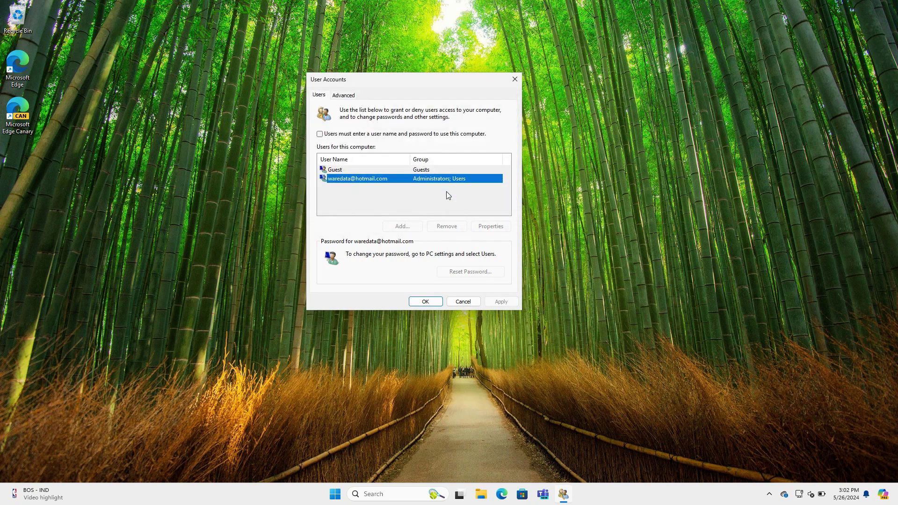
pyautogui.click(432, 303)
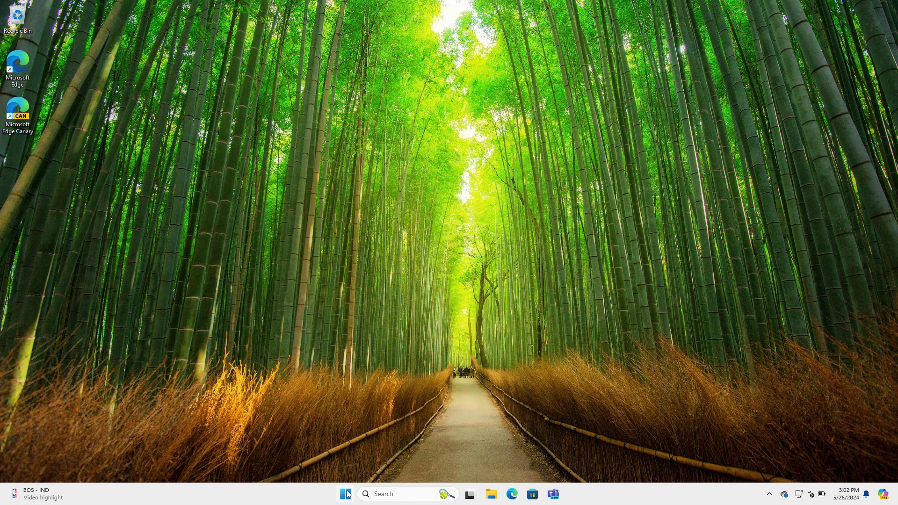
# - Restart the computer to test the automatic sign-in
pyautogui.click(346, 494)
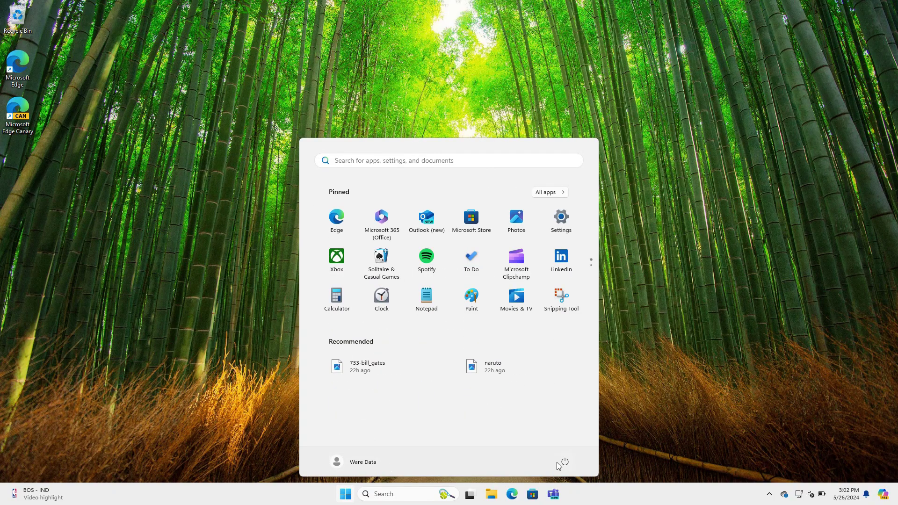
pyautogui.click(557, 464)
pyautogui.click(562, 442)
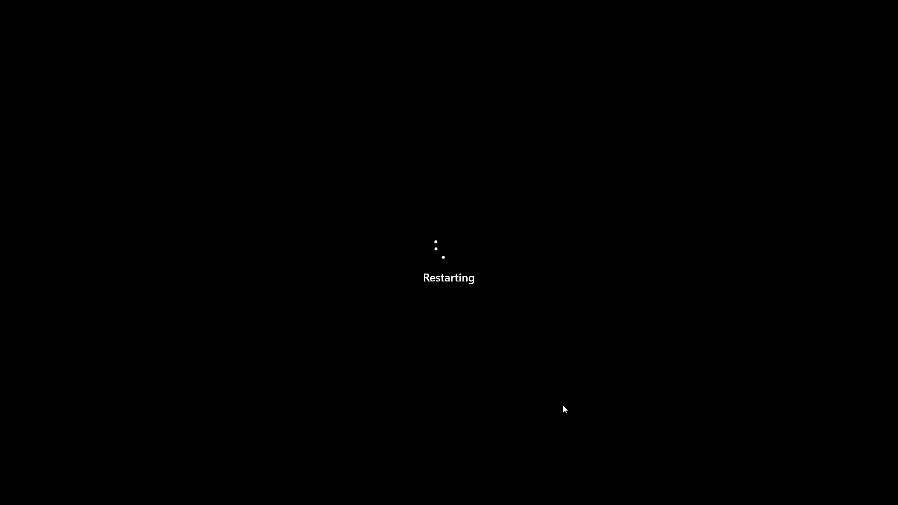